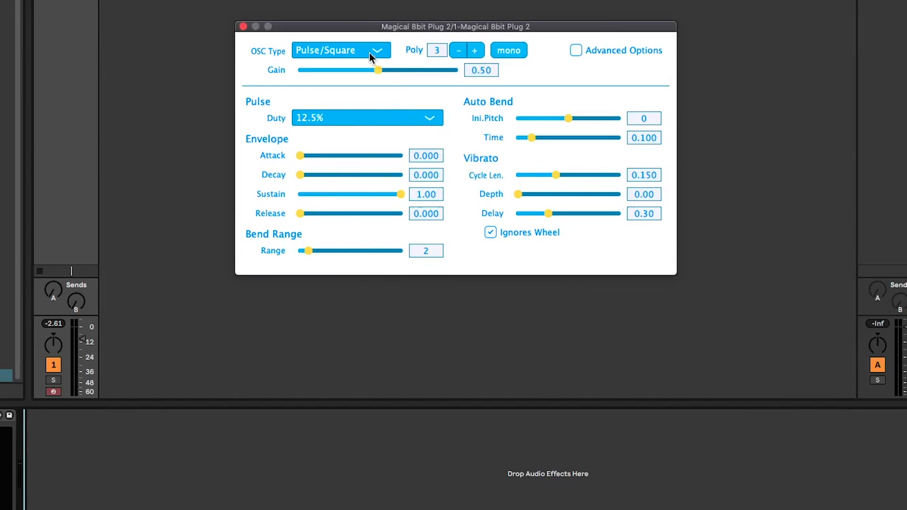
- Try the Triangle oscillator type, and after it the Noise type
{"action": "left_click", "coordinate": [372, 56]}
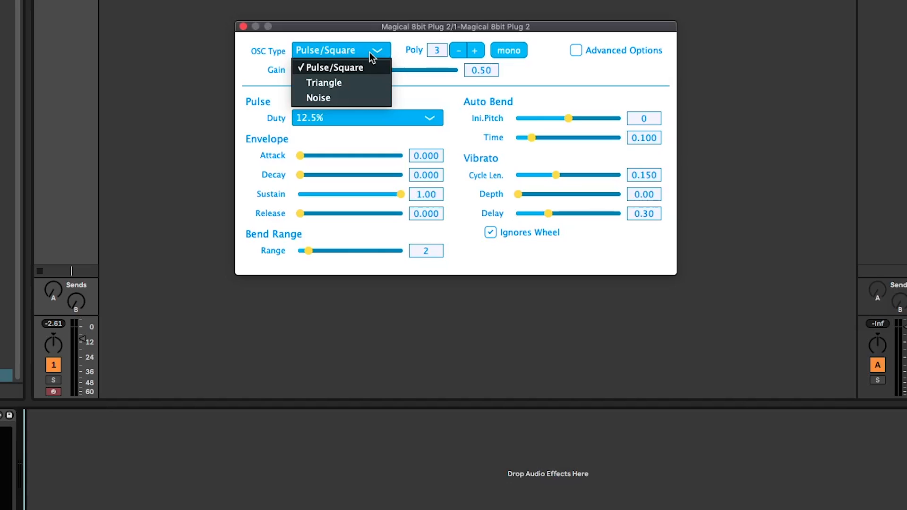
{"action": "left_click", "coordinate": [331, 83]}
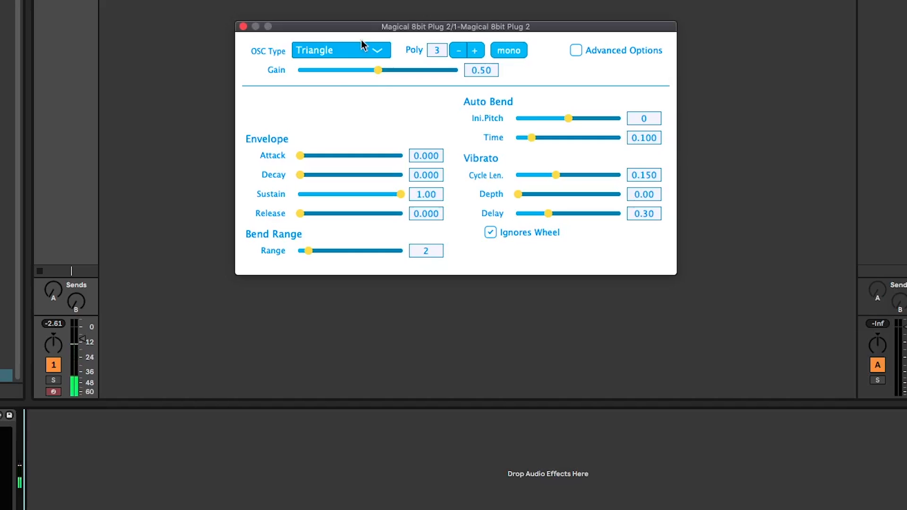
{"action": "left_click", "coordinate": [361, 47]}
{"action": "left_click", "coordinate": [343, 97]}
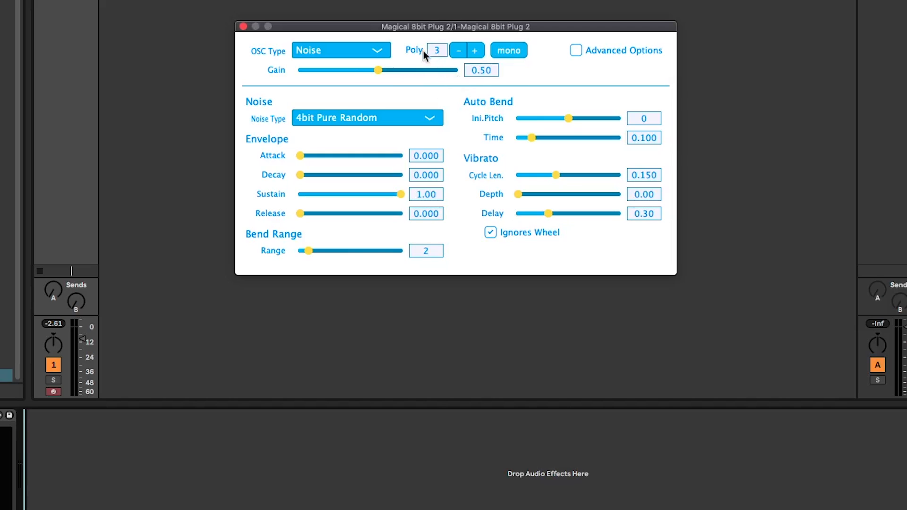
- Make the synth monophonic and set the oscillator type back to Pulse/Square
{"action": "left_click", "coordinate": [511, 53]}
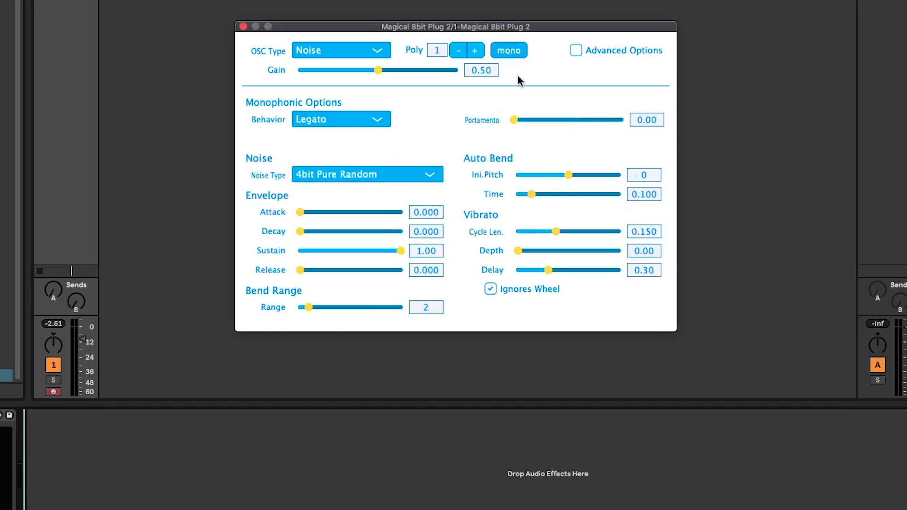
{"action": "left_click", "coordinate": [312, 53]}
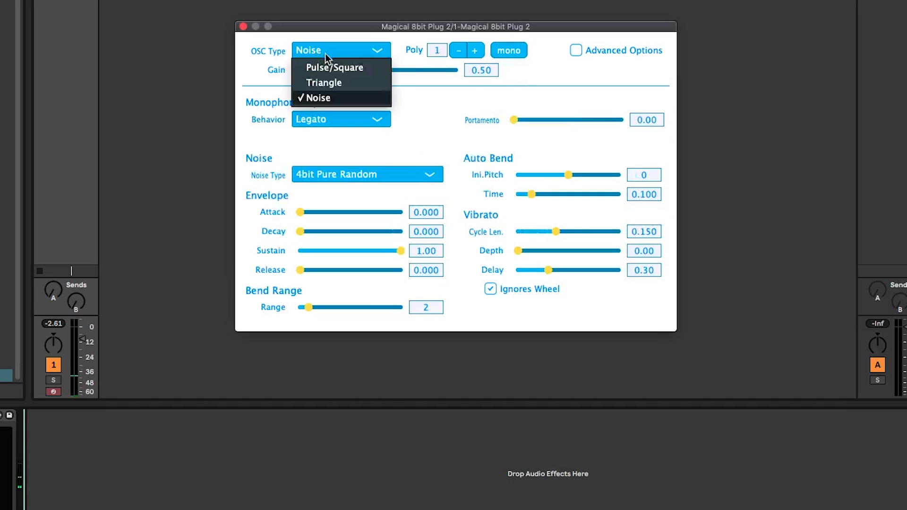
{"action": "left_click", "coordinate": [329, 67]}
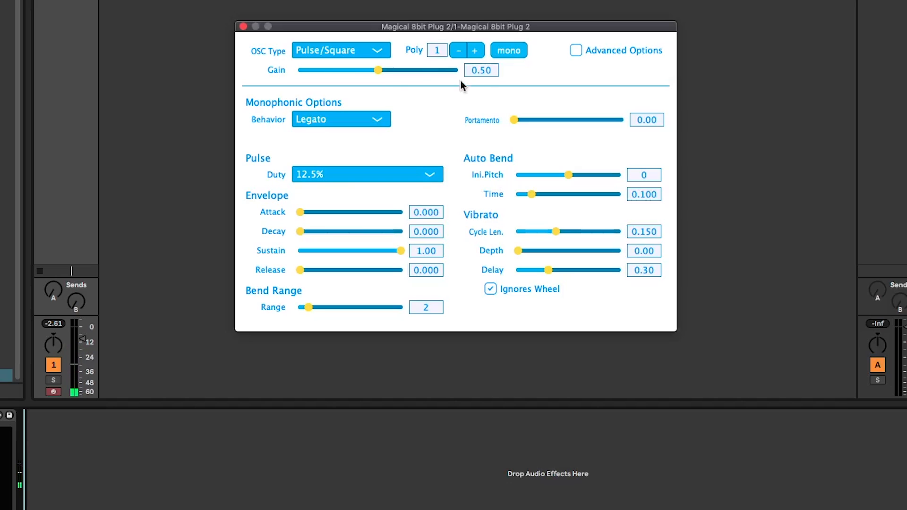
- Raise the synth's polyphony to 11 voices
{"action": "left_click", "coordinate": [476, 52]}
{"action": "left_click", "coordinate": [476, 52]}
{"action": "left_click", "coordinate": [476, 52]}
{"action": "left_click", "coordinate": [475, 51]}
{"action": "left_click", "coordinate": [476, 51]}
{"action": "left_click", "coordinate": [475, 51]}
{"action": "left_click", "coordinate": [476, 52]}
{"action": "left_click", "coordinate": [475, 52]}
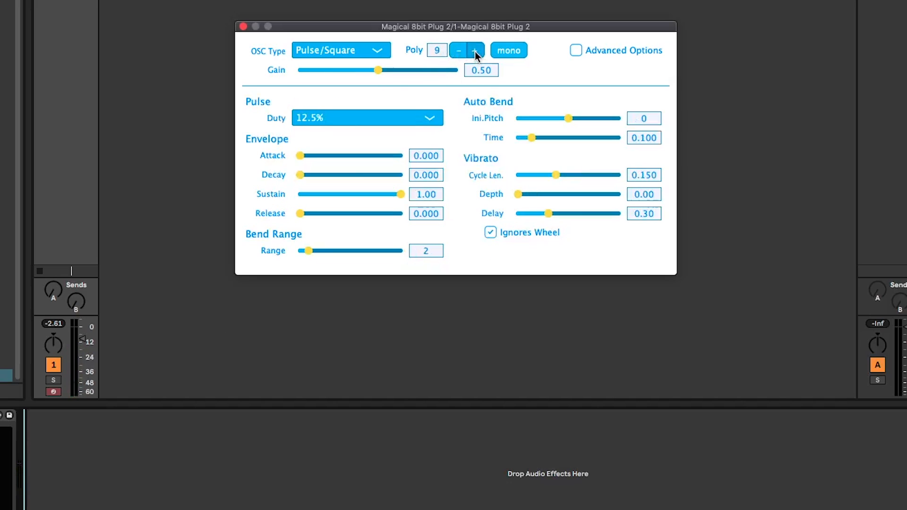
{"action": "left_click", "coordinate": [475, 52]}
{"action": "left_click", "coordinate": [475, 52]}
- Show the advanced options with the custom envelopes to view them, and hide them again
{"action": "left_click", "coordinate": [576, 51]}
{"action": "left_click", "coordinate": [576, 51]}
{"action": "left_click", "coordinate": [575, 51]}
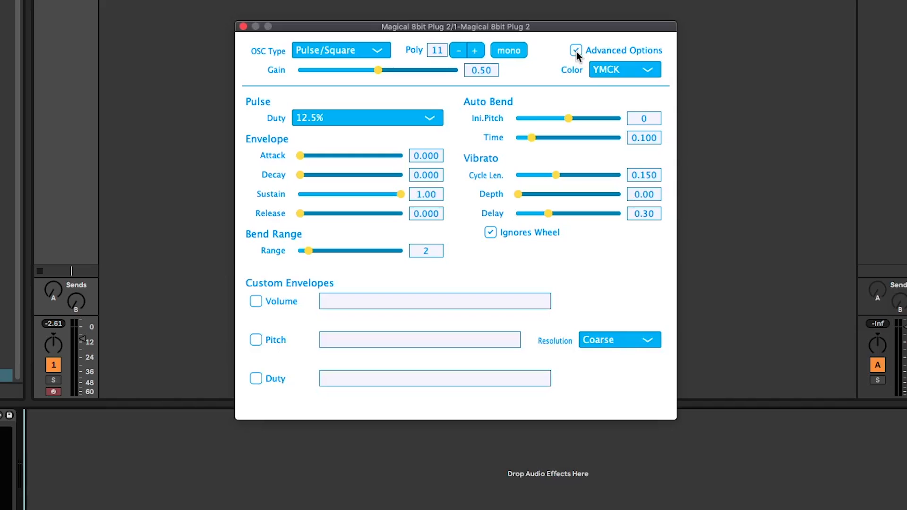
{"action": "left_click", "coordinate": [575, 51]}
- Make the synth monophonic, keep the Legato behavior and set the portamento to 0.29
{"action": "left_click", "coordinate": [514, 51]}
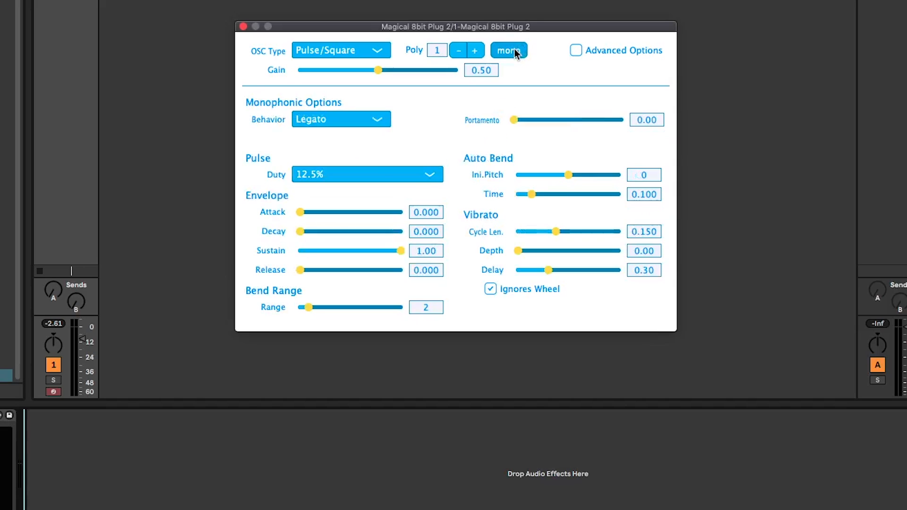
{"action": "left_click", "coordinate": [329, 121]}
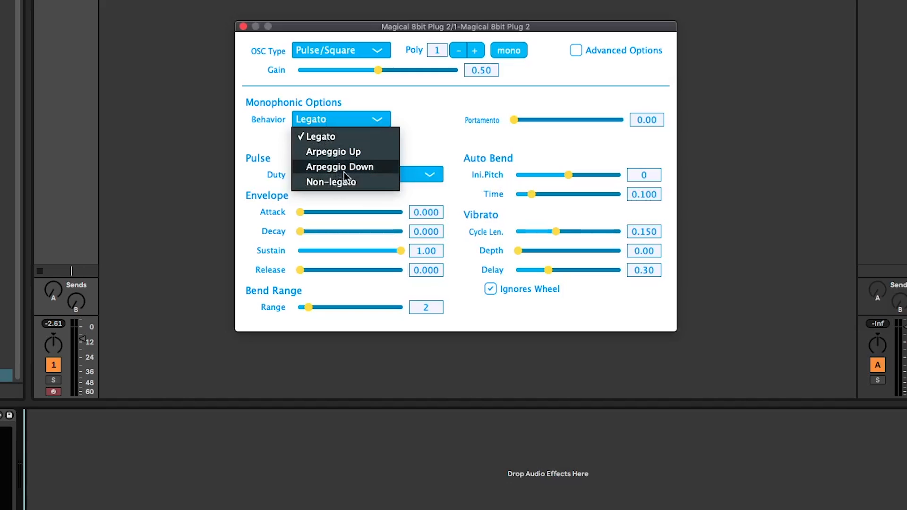
{"action": "left_click", "coordinate": [409, 107]}
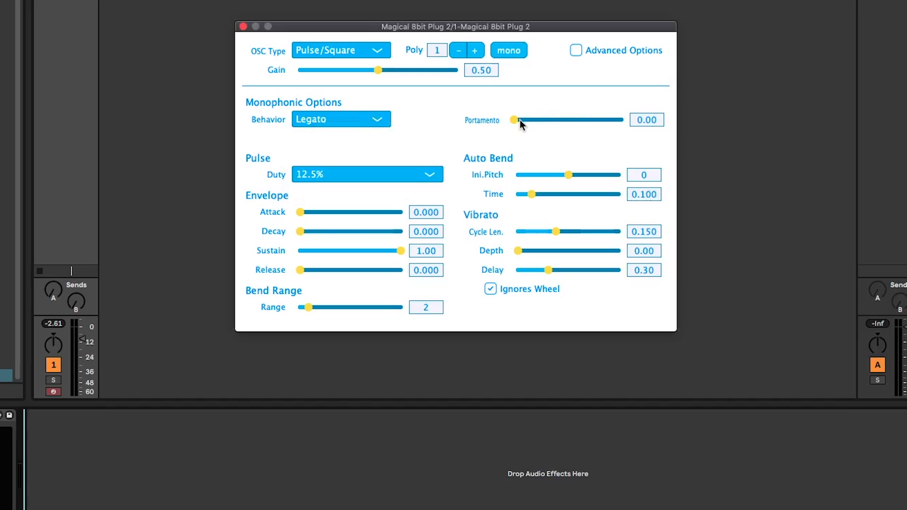
{"action": "left_click_drag", "start_coordinate": [514, 119], "coordinate": [545, 121]}
- Set the monophonic behavior to Arpeggio Up and its interval to 32nd
{"action": "left_click", "coordinate": [386, 119]}
{"action": "left_click", "coordinate": [356, 153]}
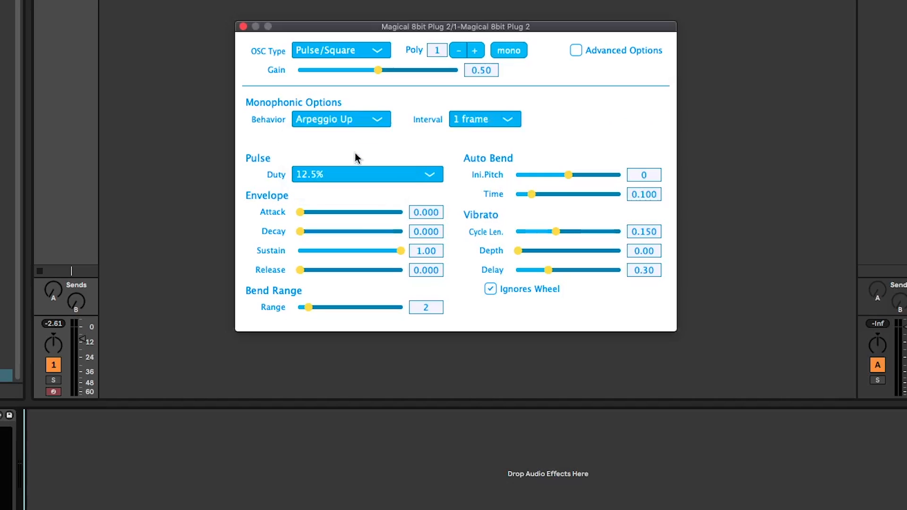
{"action": "left_click", "coordinate": [494, 120]}
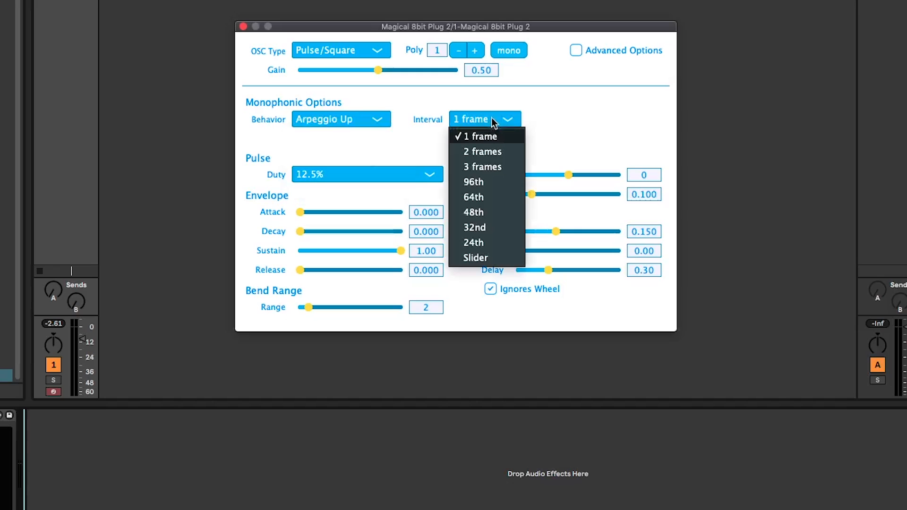
{"action": "left_click", "coordinate": [579, 113]}
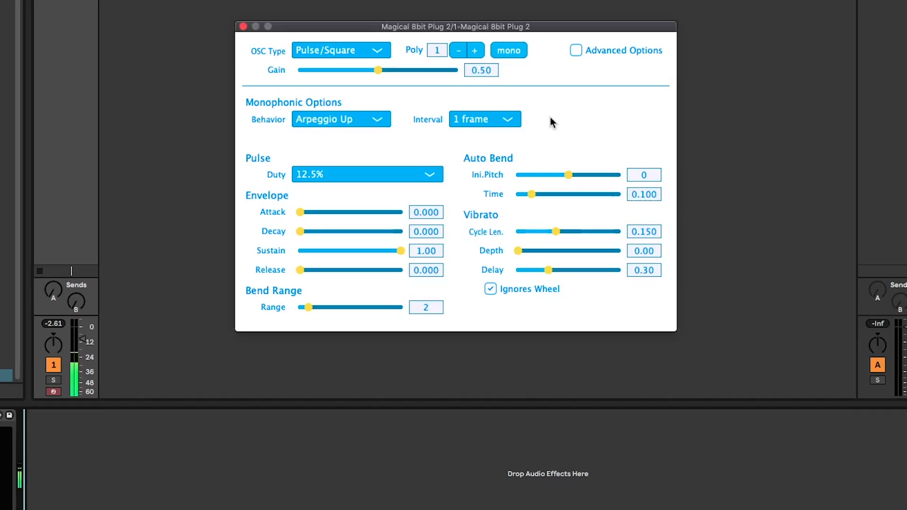
{"action": "left_click", "coordinate": [489, 122]}
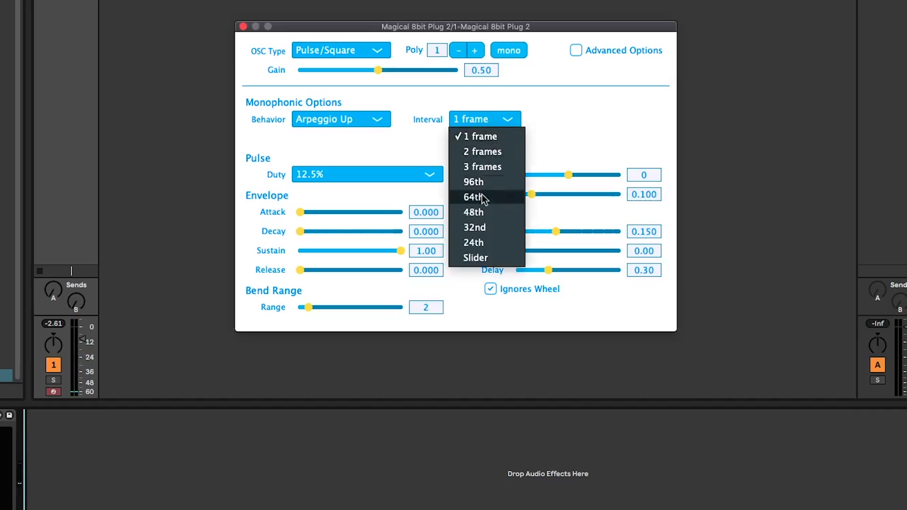
{"action": "left_click", "coordinate": [487, 230]}
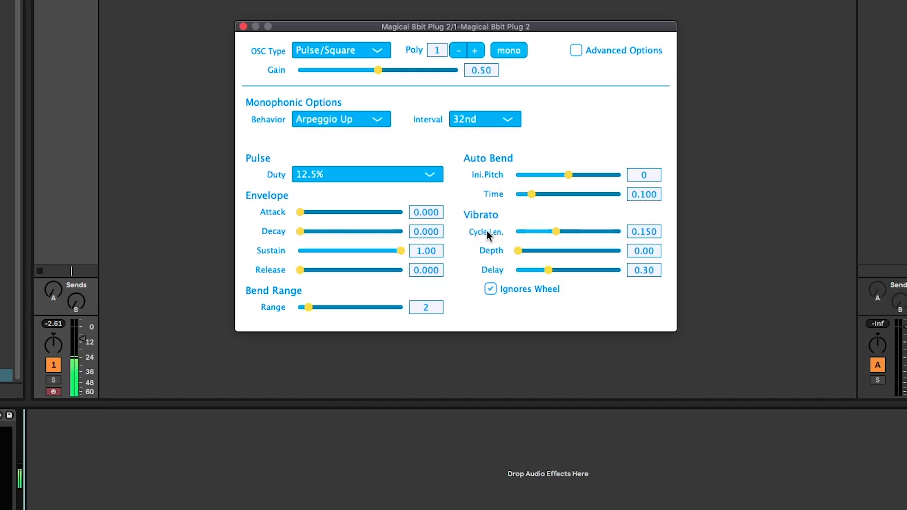
- Switch the arpeggio interval to Slider and set it to 0.015
{"action": "left_click", "coordinate": [475, 121]}
{"action": "left_click", "coordinate": [495, 253]}
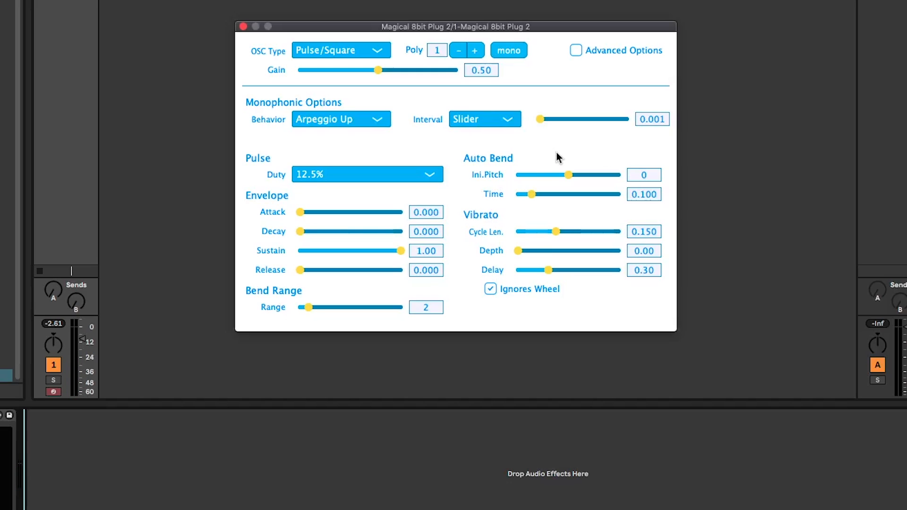
{"action": "left_click_drag", "start_coordinate": [541, 122], "coordinate": [560, 116]}
- Set the monophonic behavior back to Legato, leaving the pulse duty as it is
{"action": "left_click", "coordinate": [346, 175]}
{"action": "left_click", "coordinate": [347, 177]}
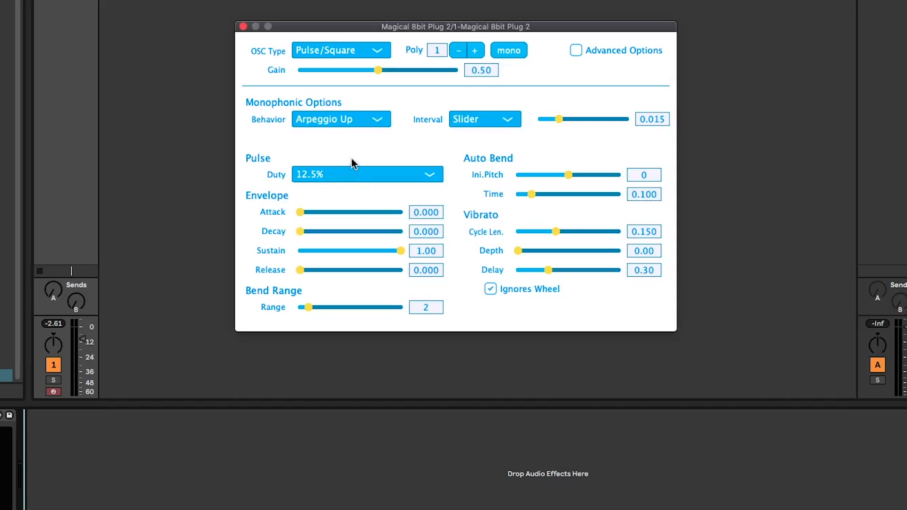
{"action": "left_click", "coordinate": [359, 124]}
{"action": "left_click", "coordinate": [314, 136]}
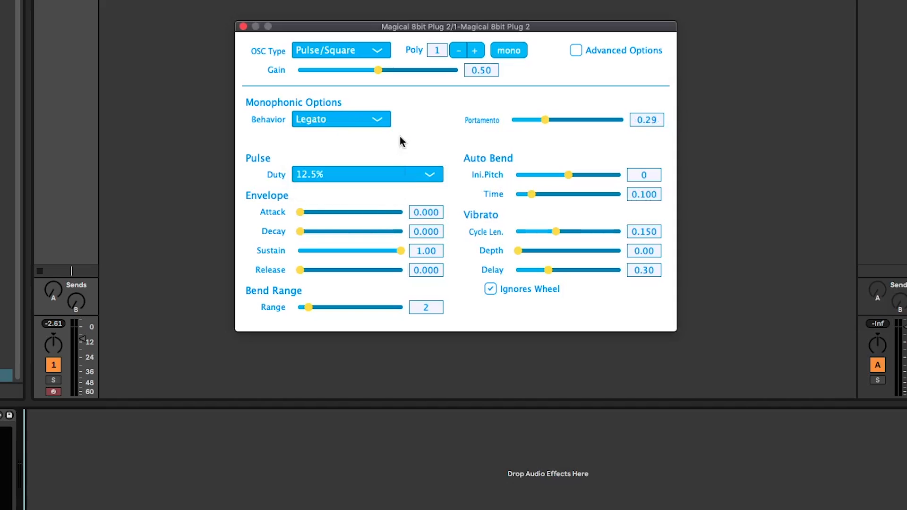
- Try a pulse duty of 25%, followed by 50%
{"action": "left_click", "coordinate": [386, 174]}
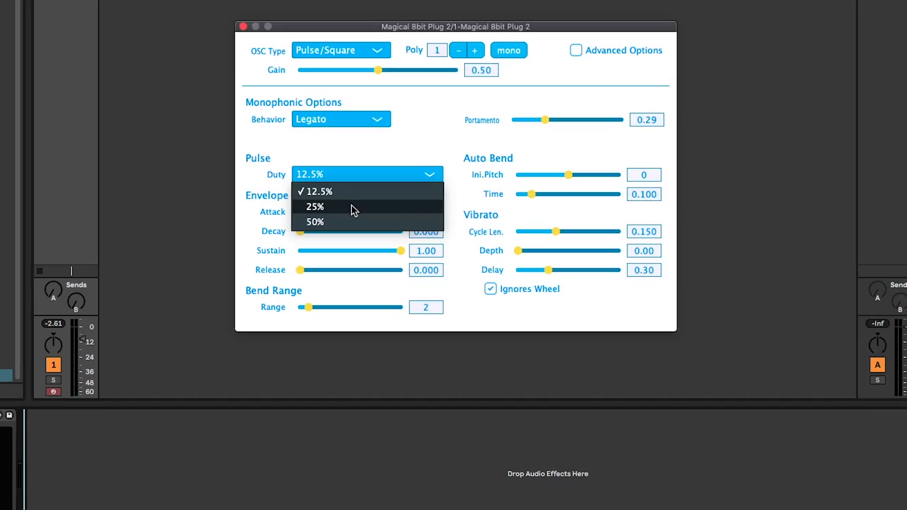
{"action": "left_click", "coordinate": [352, 205]}
{"action": "left_click", "coordinate": [351, 177]}
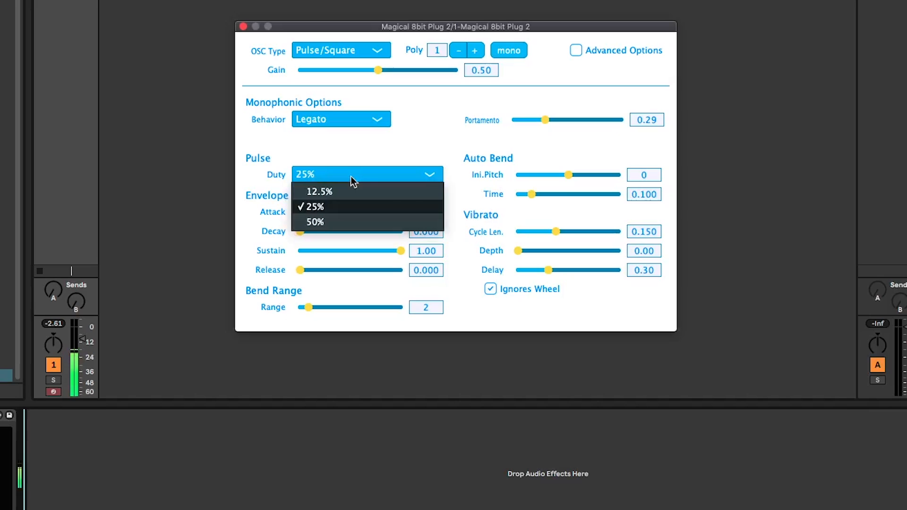
{"action": "left_click", "coordinate": [334, 224]}
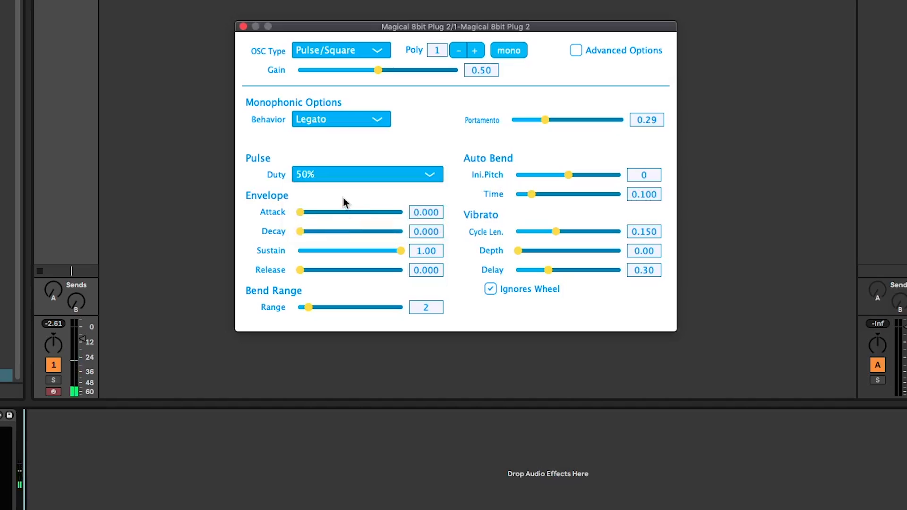
- Set the pulse duty back to 12.5%
{"action": "left_click", "coordinate": [346, 178]}
{"action": "left_click", "coordinate": [338, 191]}
{"action": "left_click", "coordinate": [344, 175]}
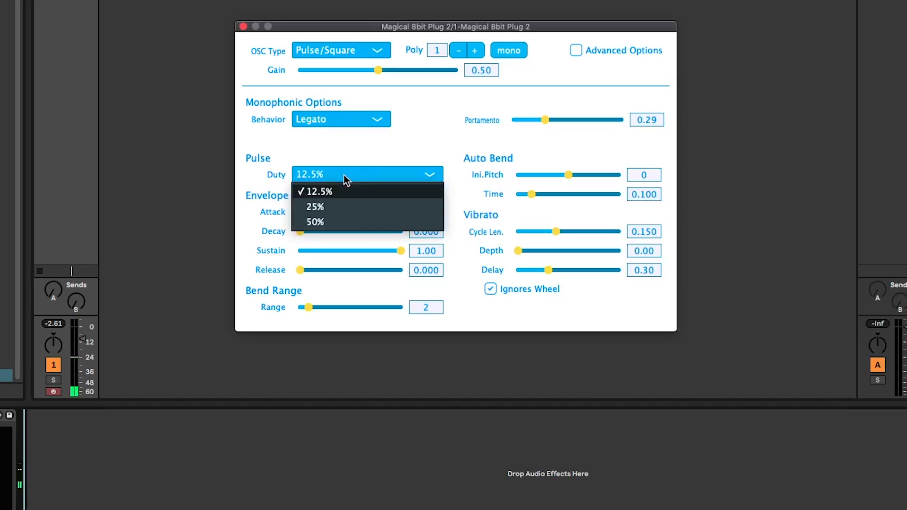
{"action": "left_click", "coordinate": [333, 156]}
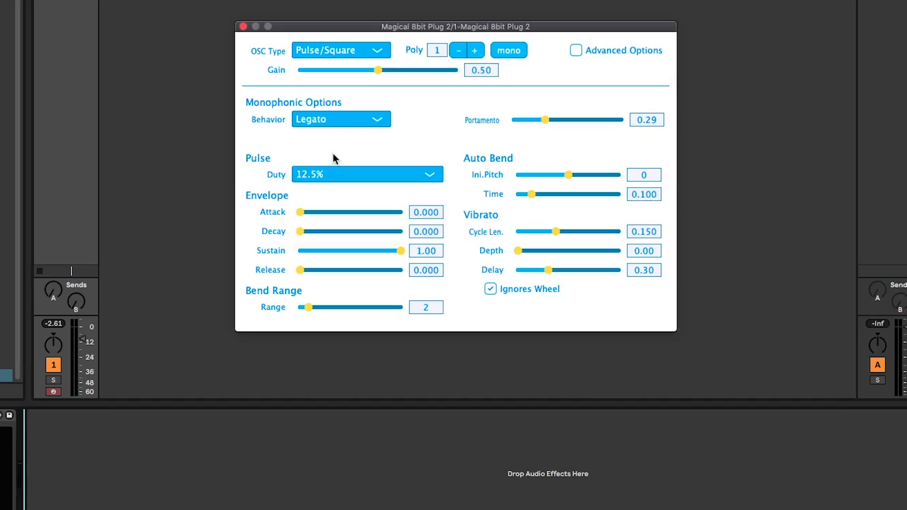
- Switch the oscillator to Noise and try the 1bit Long Cycle and 1bit Short Cycle noise types
{"action": "left_click", "coordinate": [341, 50]}
{"action": "left_click", "coordinate": [333, 97]}
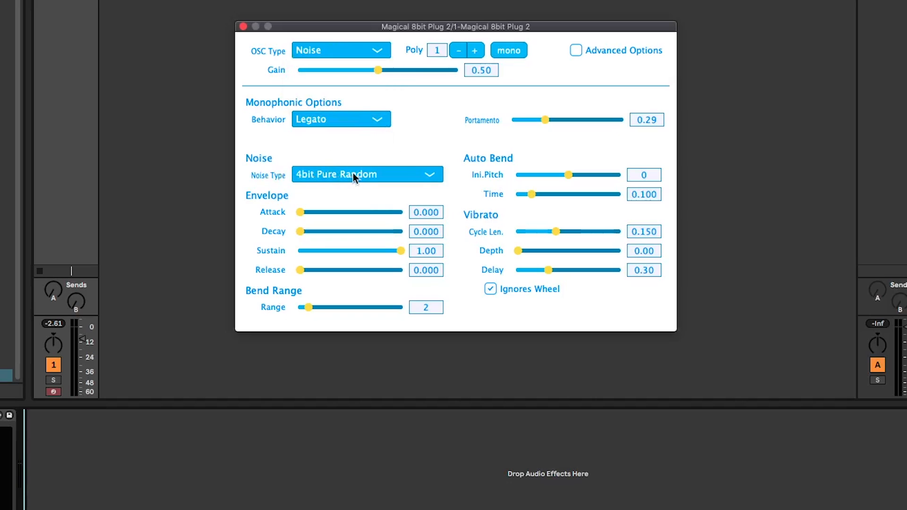
{"action": "left_click", "coordinate": [367, 174]}
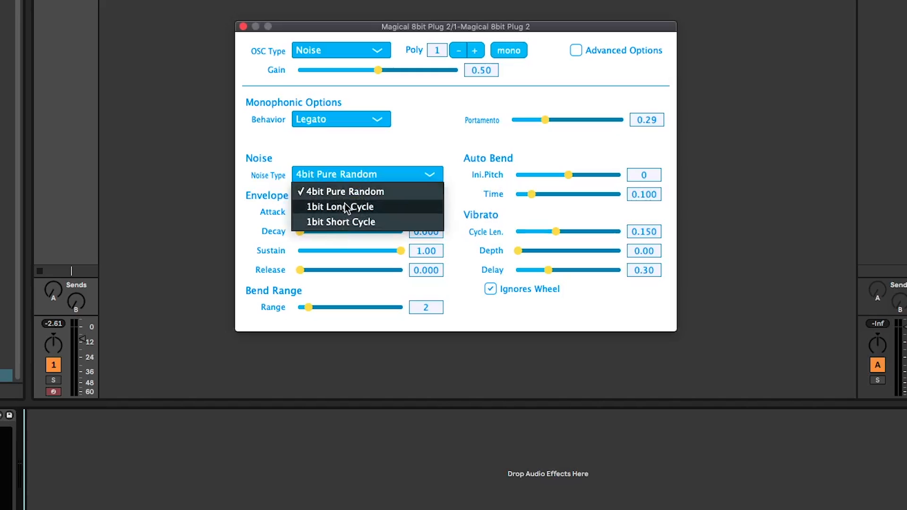
{"action": "left_click", "coordinate": [362, 208]}
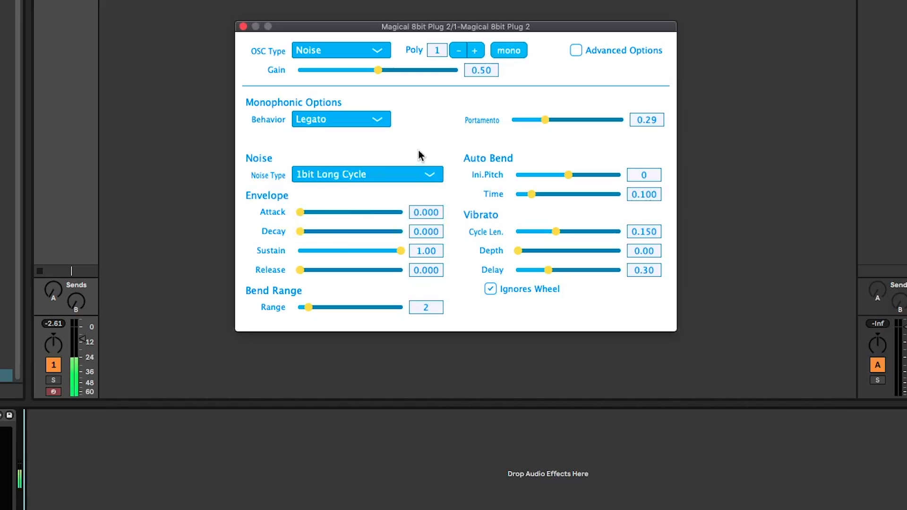
{"action": "left_click", "coordinate": [405, 174]}
{"action": "left_click", "coordinate": [350, 223]}
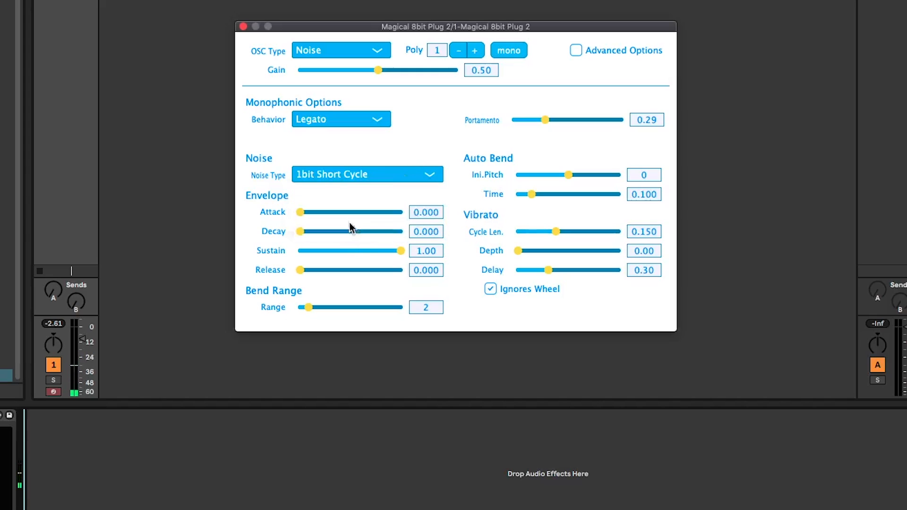
- Set the noise type back to 4bit Pure Random and return the oscillator type to Pulse/Square
{"action": "left_click", "coordinate": [384, 175]}
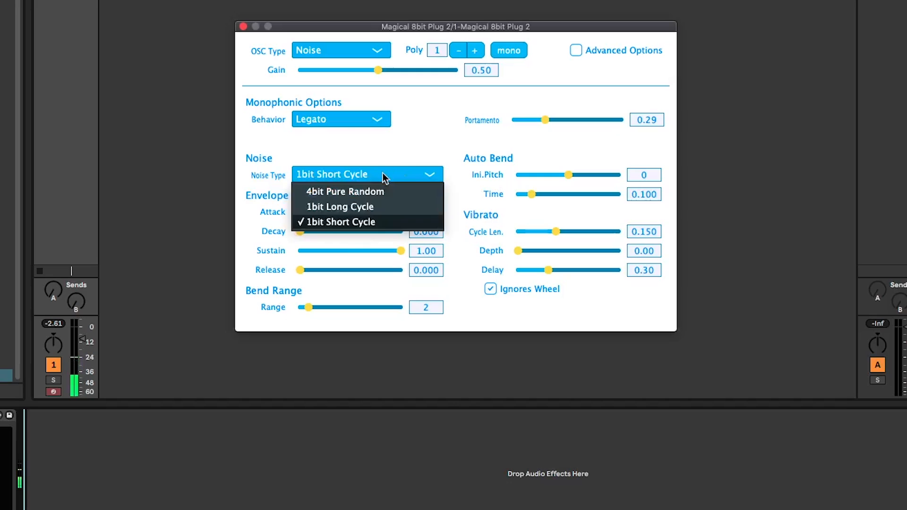
{"action": "left_click", "coordinate": [314, 206]}
{"action": "left_click", "coordinate": [325, 176]}
{"action": "left_click", "coordinate": [316, 192]}
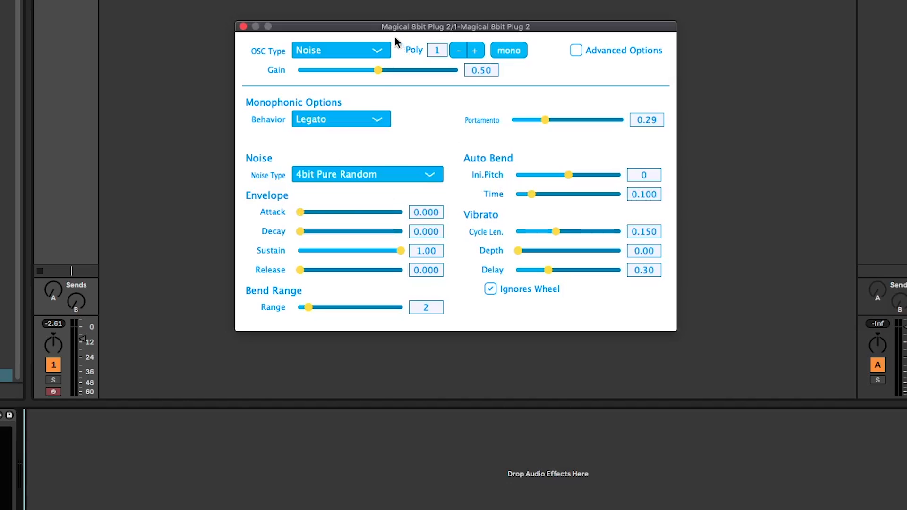
{"action": "left_click", "coordinate": [377, 50]}
{"action": "left_click", "coordinate": [333, 65]}
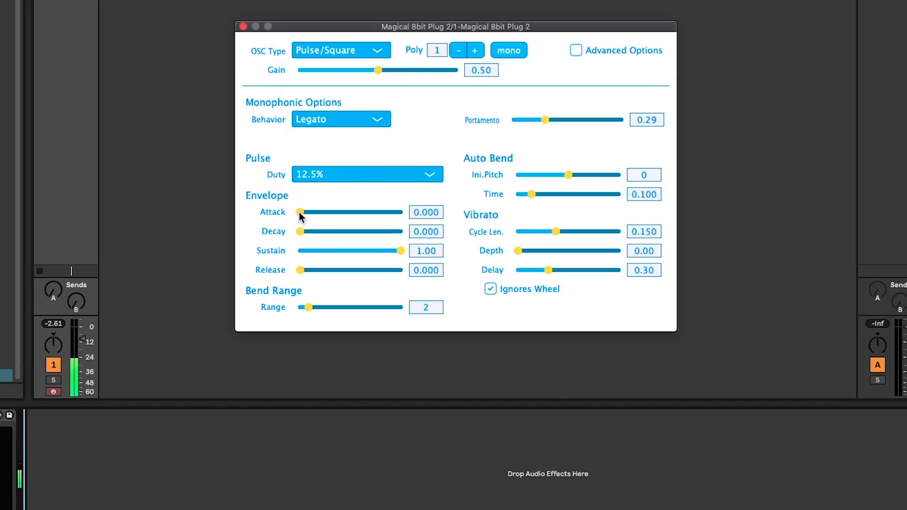
- Try an envelope attack of 0.346, return the attack to 0.000 and set the release to 0.572
{"action": "left_click_drag", "start_coordinate": [302, 211], "coordinate": [327, 211]}
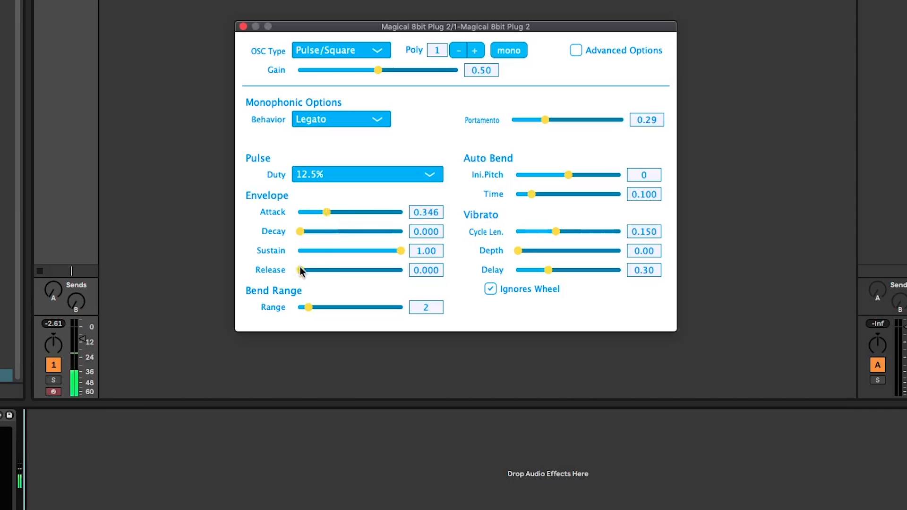
{"action": "left_click_drag", "start_coordinate": [300, 270], "coordinate": [325, 270]}
{"action": "left_click_drag", "start_coordinate": [326, 212], "coordinate": [282, 208]}
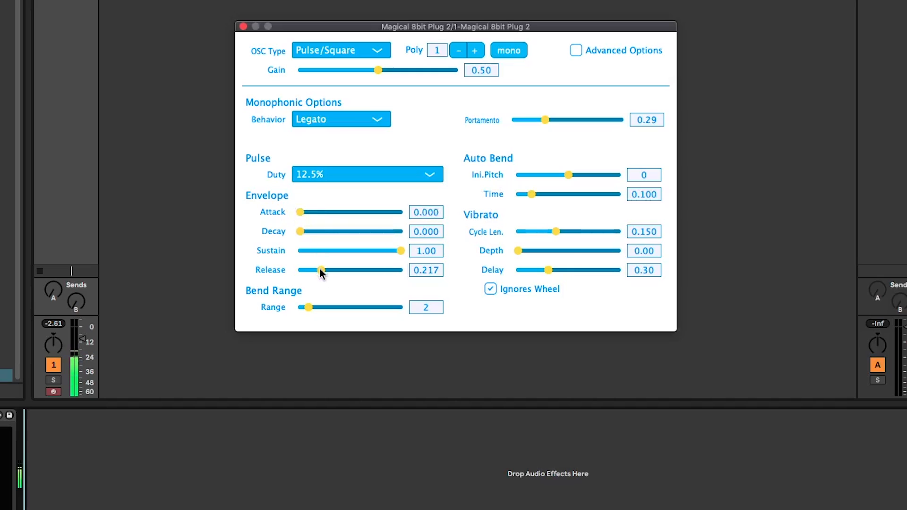
{"action": "left_click_drag", "start_coordinate": [321, 271], "coordinate": [333, 267]}
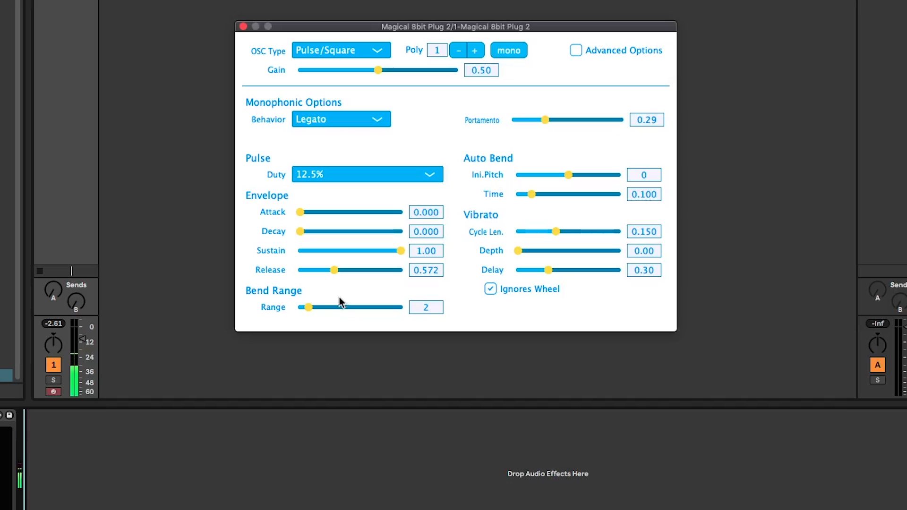
- Set the pitch bend range to 0
{"action": "left_click_drag", "start_coordinate": [308, 308], "coordinate": [416, 305]}
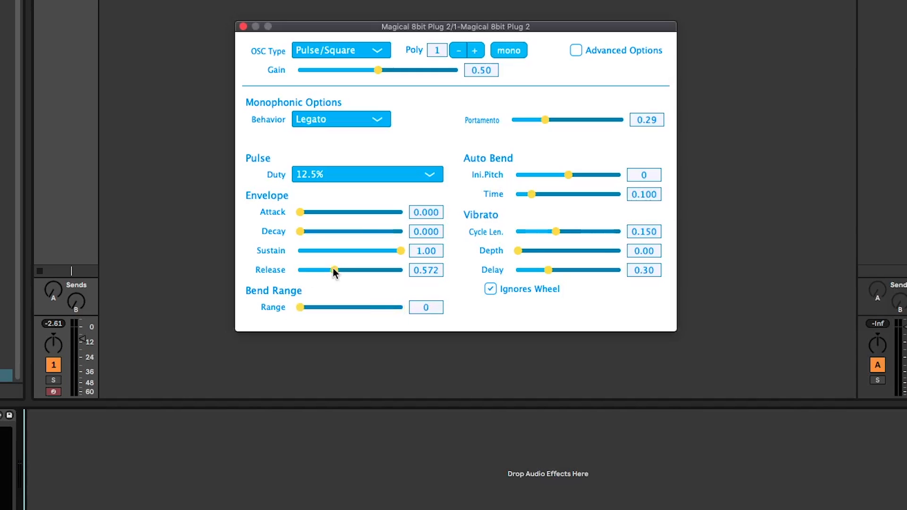
- Set the envelope release to 0.000, try an auto bend initial pitch of -7 and raise it to 24
{"action": "left_click_drag", "start_coordinate": [334, 273], "coordinate": [265, 275]}
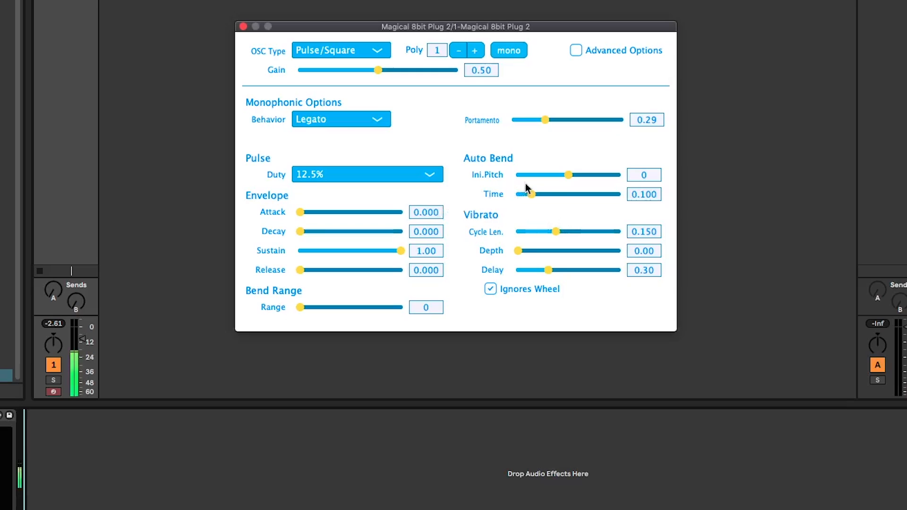
{"action": "left_click_drag", "start_coordinate": [569, 175], "coordinate": [554, 177]}
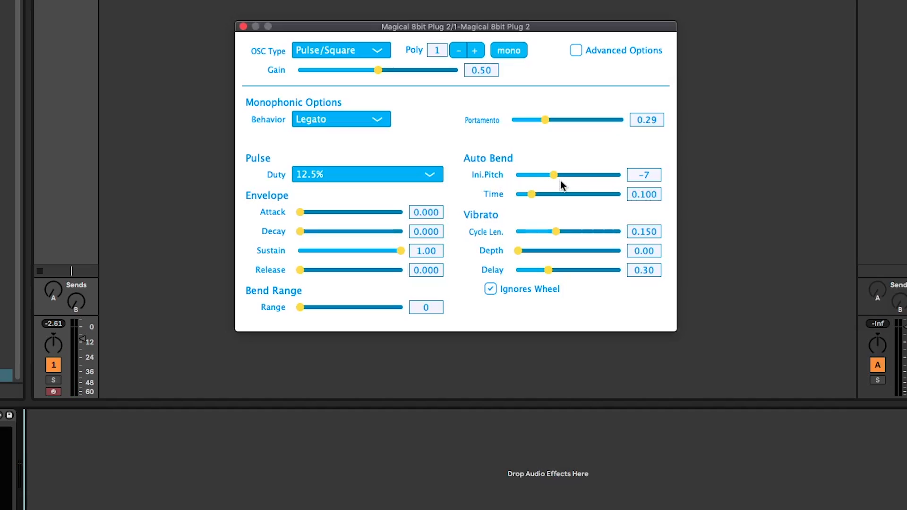
{"action": "left_click_drag", "start_coordinate": [555, 177], "coordinate": [589, 174]}
{"action": "left_click_drag", "start_coordinate": [589, 177], "coordinate": [598, 178]}
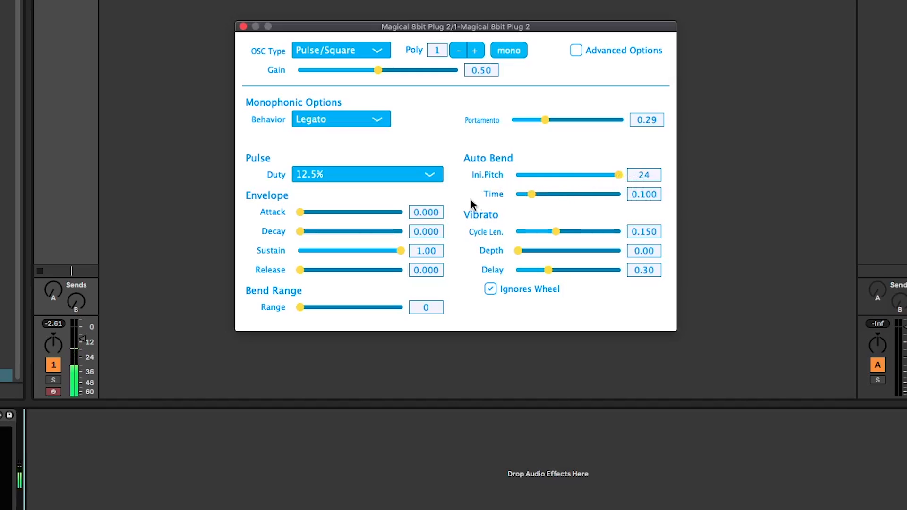
- Try an envelope release of 0.169, return it to 0.000 and set the auto bend time to 0.115
{"action": "left_click_drag", "start_coordinate": [303, 266], "coordinate": [319, 265]}
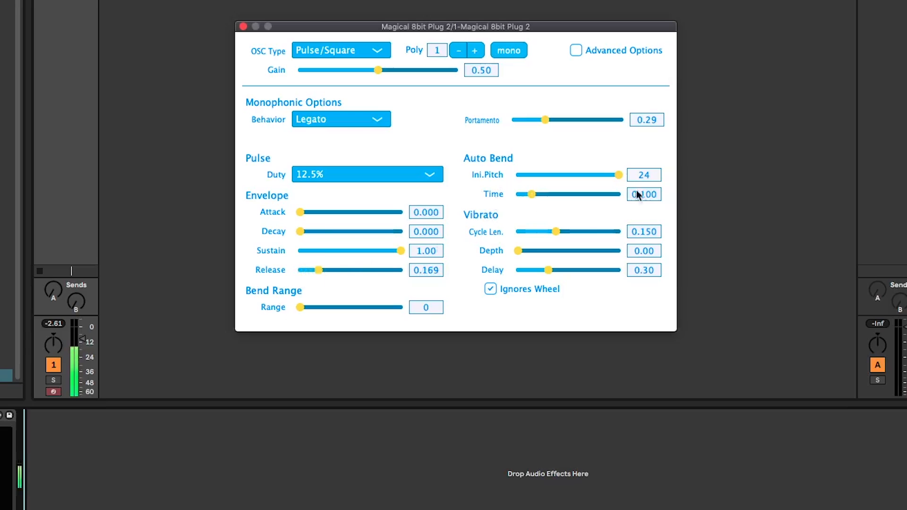
{"action": "mouse_move", "coordinate": [619, 175]}
{"action": "left_mouse_down"}
{"action": "mouse_move", "coordinate": [569, 178]}
{"action": "mouse_move", "coordinate": [547, 195]}
{"action": "mouse_move", "coordinate": [563, 196]}
{"action": "mouse_move", "coordinate": [612, 176]}
{"action": "mouse_move", "coordinate": [520, 182]}
{"action": "mouse_move", "coordinate": [504, 196]}
{"action": "mouse_move", "coordinate": [530, 198]}
{"action": "mouse_move", "coordinate": [620, 174]}
{"action": "left_mouse_up"}
{"action": "left_click_drag", "start_coordinate": [527, 195], "coordinate": [533, 194]}
{"action": "left_click_drag", "start_coordinate": [317, 271], "coordinate": [284, 276]}
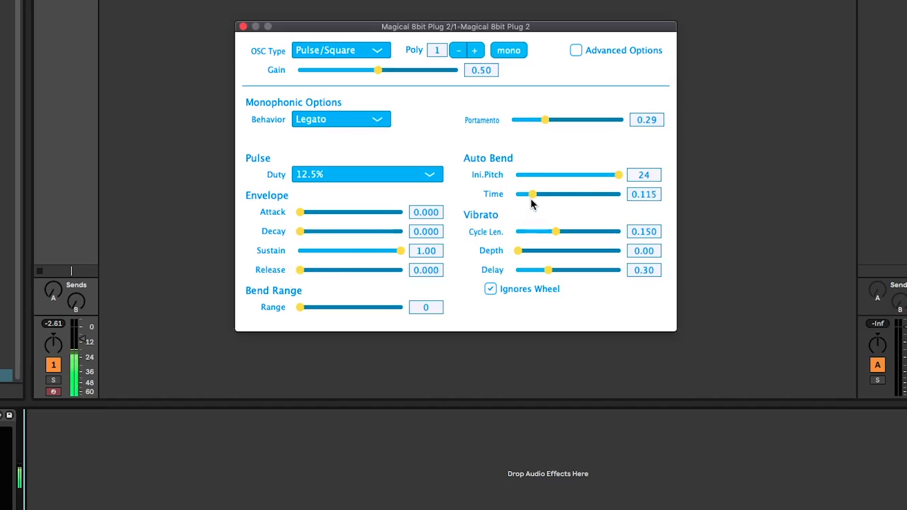
- Try an auto bend time of 0.044, reduce the time to 0.010 and return the initial pitch to 0
{"action": "left_click_drag", "start_coordinate": [619, 175], "coordinate": [475, 184]}
{"action": "left_click_drag", "start_coordinate": [536, 193], "coordinate": [633, 174]}
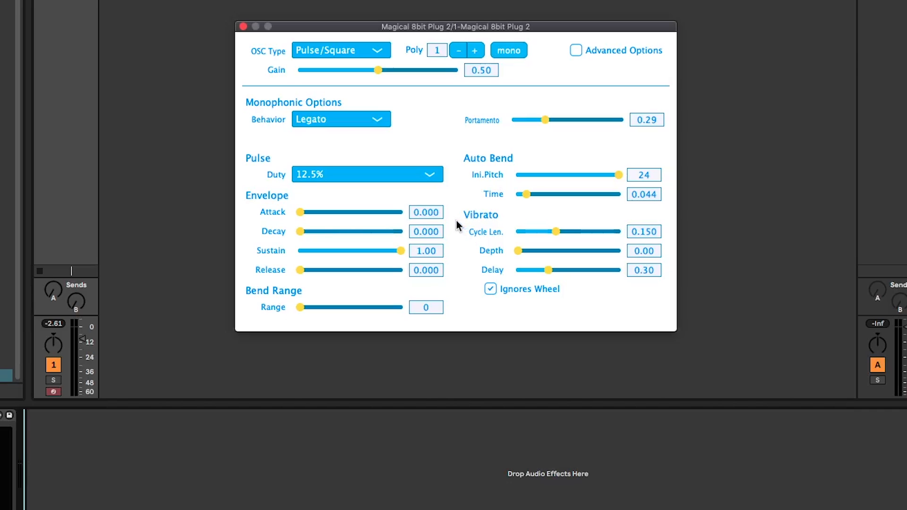
{"action": "left_click_drag", "start_coordinate": [526, 194], "coordinate": [516, 195]}
{"action": "left_click_drag", "start_coordinate": [593, 175], "coordinate": [569, 176]}
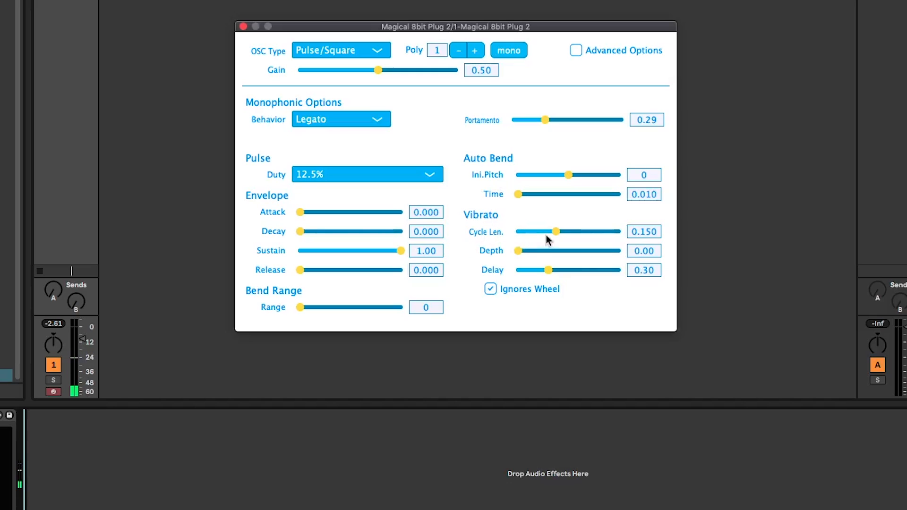
- Set the vibrato depth to 1.10, cycle length to 0.296 and delay to 0.43, and turn off Ignores Wheel
{"action": "left_click_drag", "start_coordinate": [520, 251], "coordinate": [547, 253]}
{"action": "mouse_move", "coordinate": [557, 232]}
{"action": "left_mouse_down"}
{"action": "mouse_move", "coordinate": [596, 229]}
{"action": "mouse_move", "coordinate": [530, 233]}
{"action": "mouse_move", "coordinate": [565, 249]}
{"action": "mouse_move", "coordinate": [574, 248]}
{"action": "mouse_move", "coordinate": [567, 233]}
{"action": "mouse_move", "coordinate": [584, 233]}
{"action": "mouse_move", "coordinate": [573, 233]}
{"action": "left_mouse_up"}
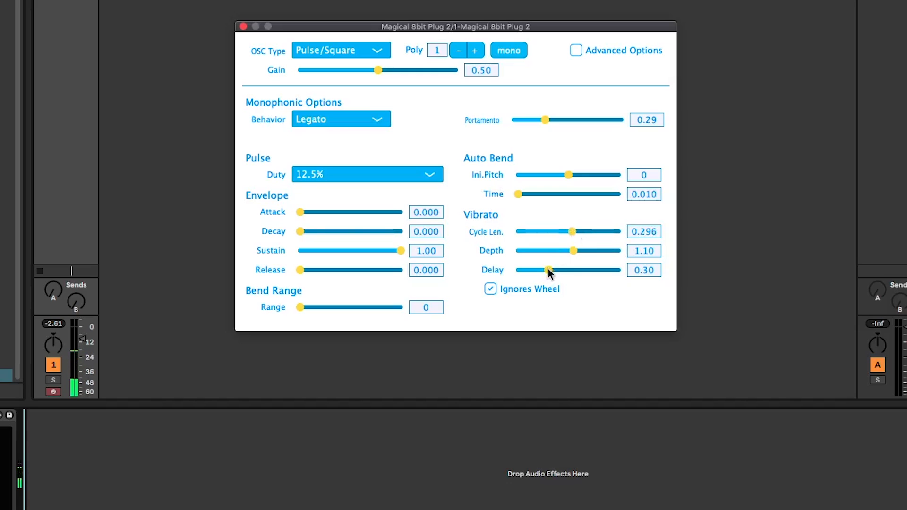
{"action": "left_click_drag", "start_coordinate": [549, 271], "coordinate": [576, 276]}
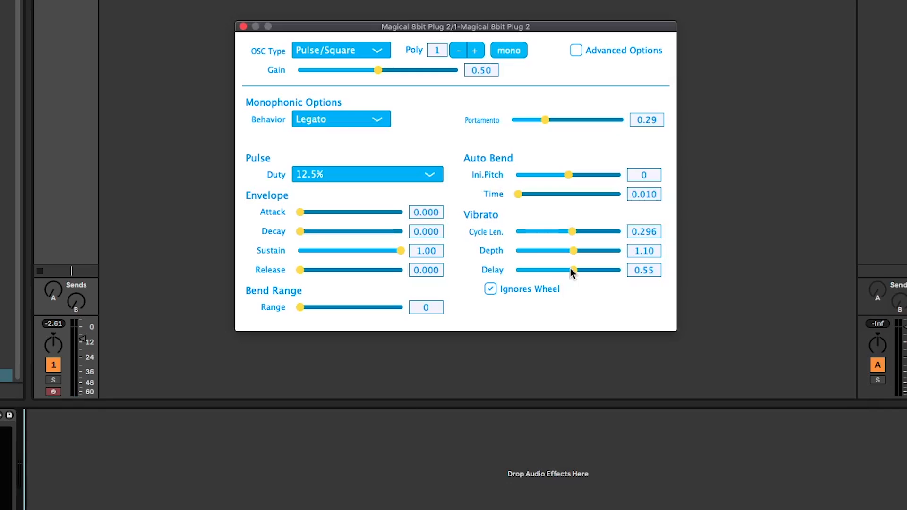
{"action": "mouse_move", "coordinate": [571, 270]}
{"action": "left_mouse_down"}
{"action": "mouse_move", "coordinate": [591, 270]}
{"action": "mouse_move", "coordinate": [561, 270]}
{"action": "left_mouse_up"}
- Show the advanced options, try the YMCK Dark color theme and return to YMCK
{"action": "left_click", "coordinate": [576, 51]}
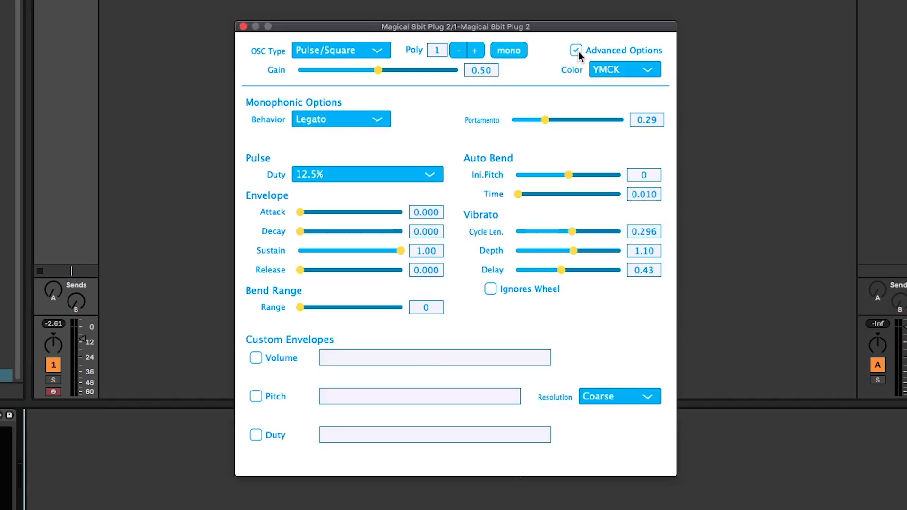
{"action": "left_click", "coordinate": [610, 71]}
{"action": "left_click", "coordinate": [620, 97]}
{"action": "left_click", "coordinate": [618, 73]}
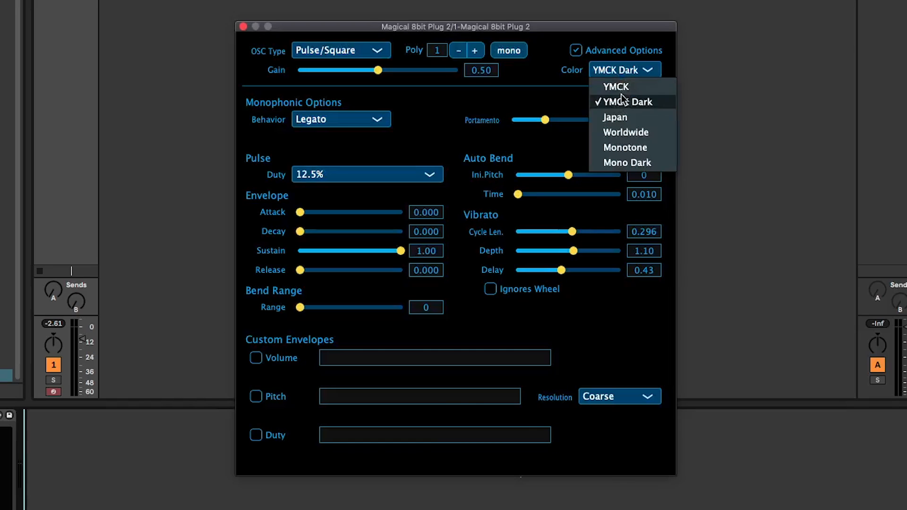
{"action": "left_click", "coordinate": [620, 86]}
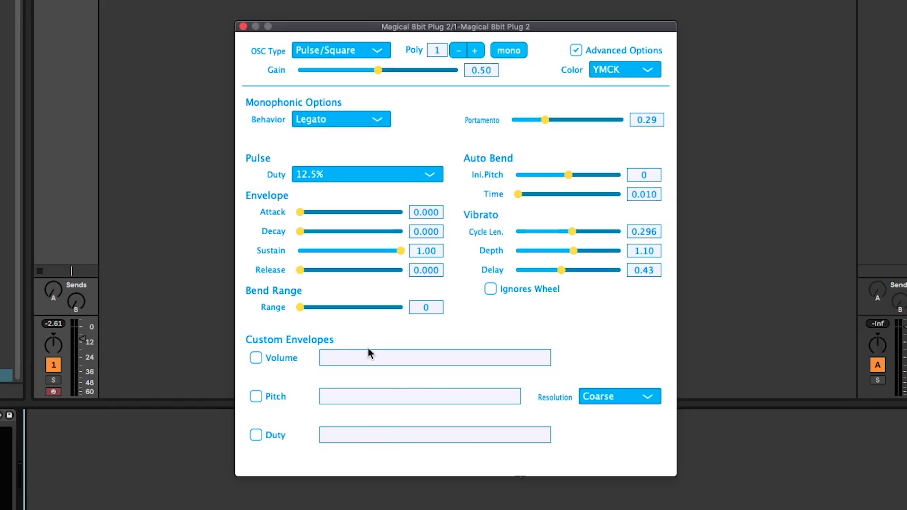
- Try switching the custom Volume and Pitch envelopes on and off, leaving both disabled
{"action": "left_click", "coordinate": [257, 360]}
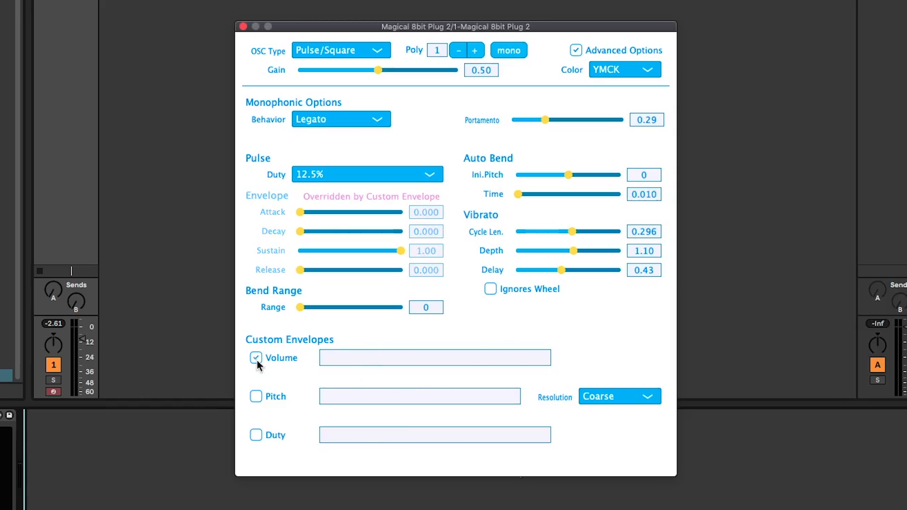
{"action": "left_click", "coordinate": [256, 359]}
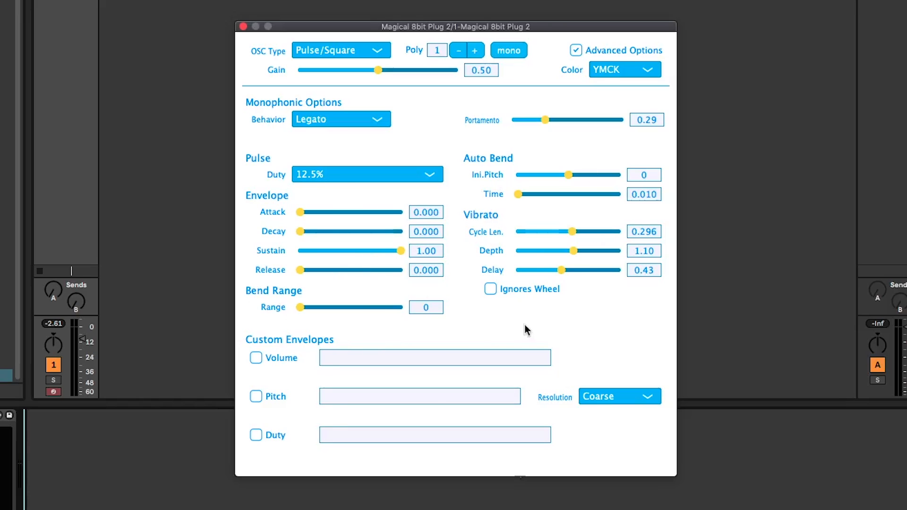
{"action": "left_click", "coordinate": [277, 357]}
{"action": "left_click", "coordinate": [278, 358]}
{"action": "left_click", "coordinate": [288, 358]}
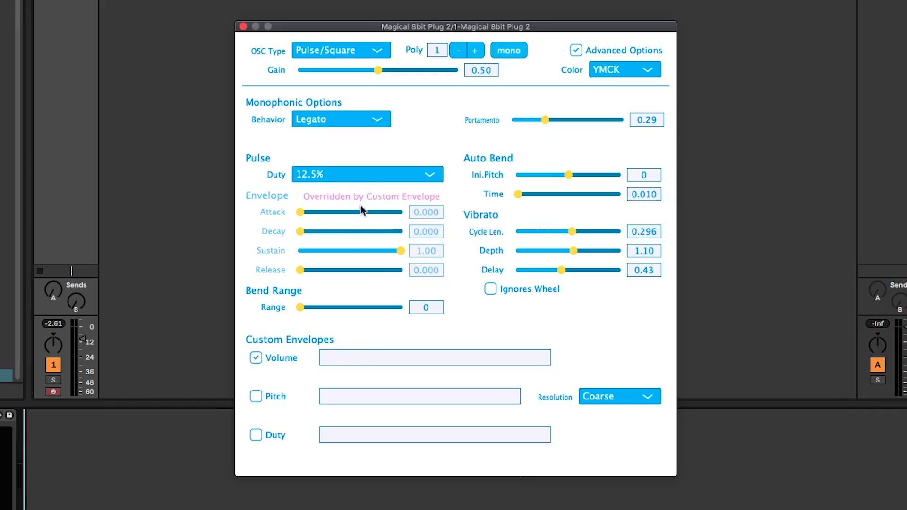
{"action": "left_click", "coordinate": [277, 361]}
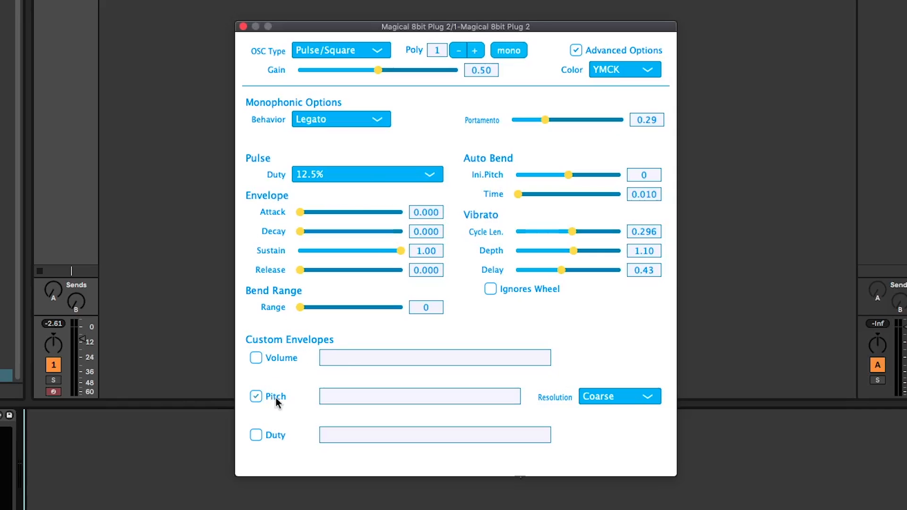
{"action": "left_click", "coordinate": [274, 359]}
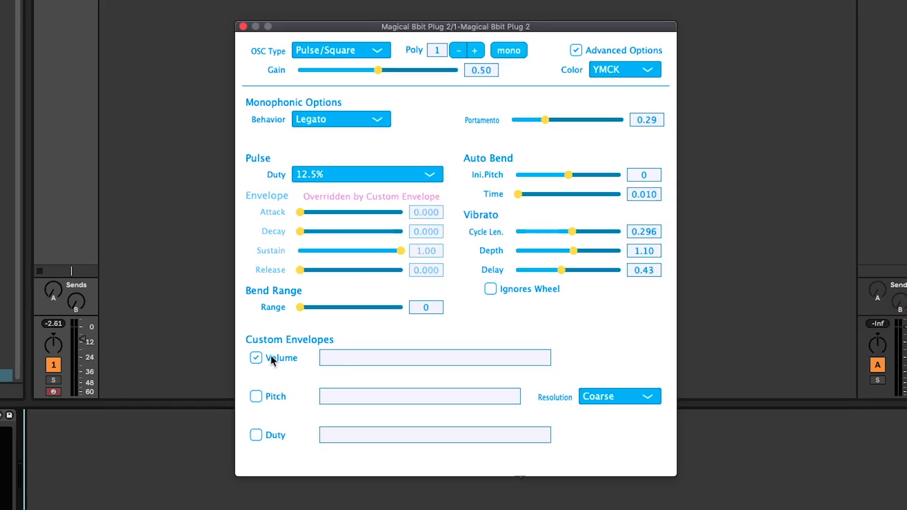
{"action": "left_click", "coordinate": [271, 360]}
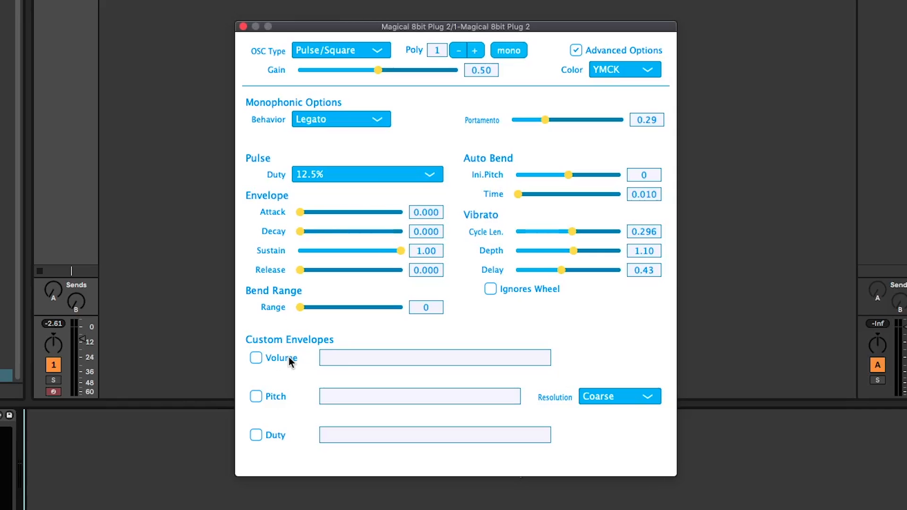
- Define the custom volume envelope as "0 to 15 in 60f" and enable it
{"action": "left_click", "coordinate": [336, 360]}
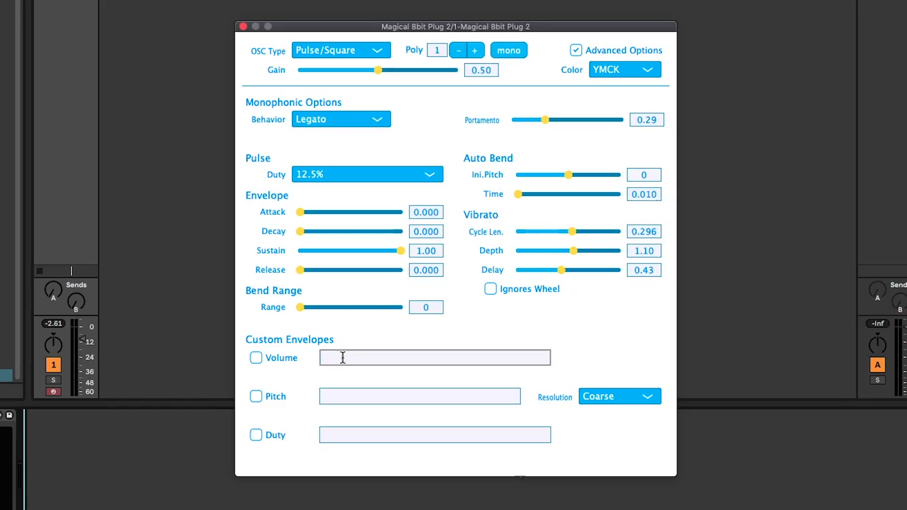
{"action": "type", "text": "0 to"}
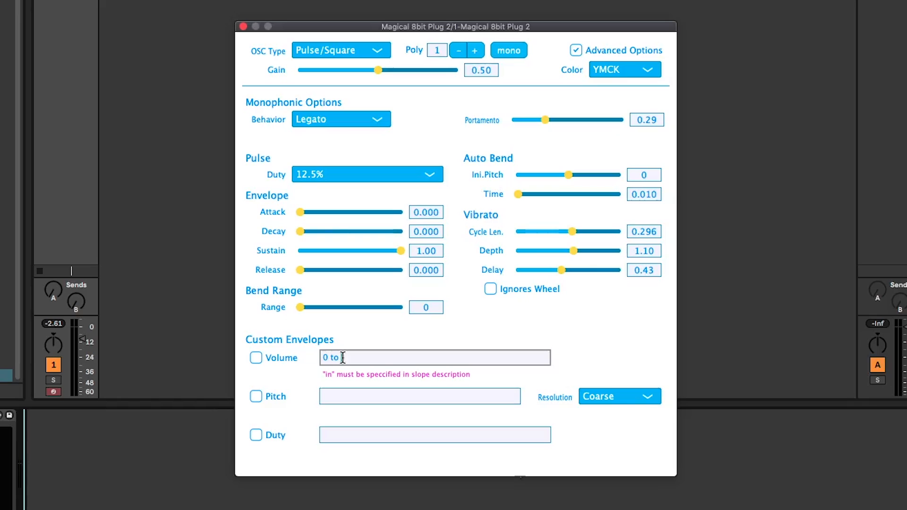
{"action": "type", "text": " 15"}
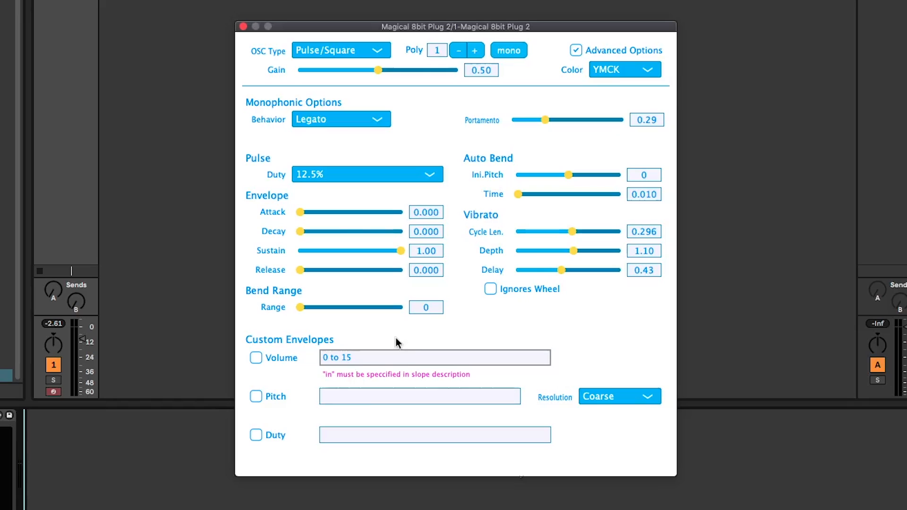
{"action": "type", "text": "in"}
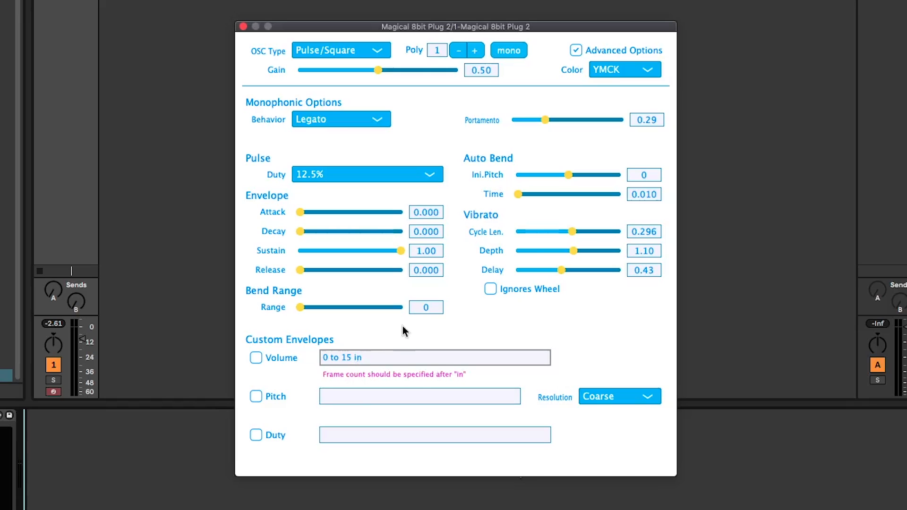
{"action": "type", "text": " 60f"}
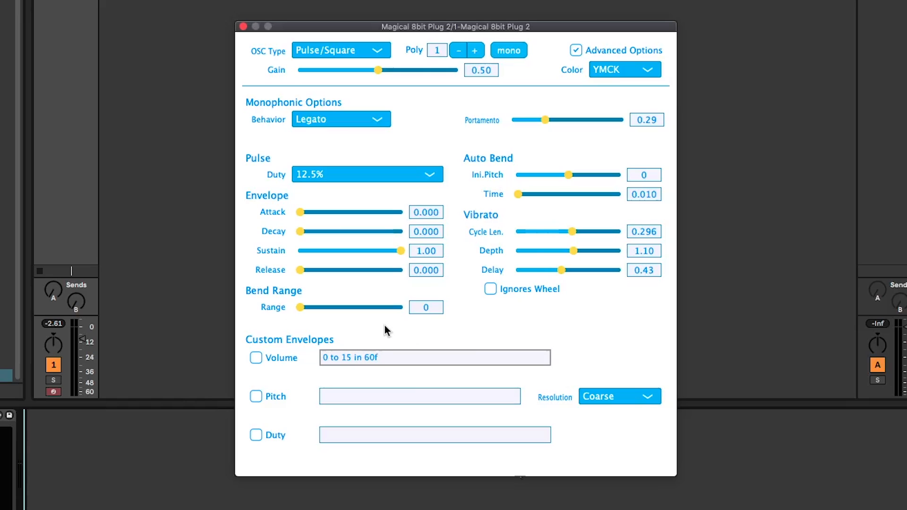
{"action": "left_click", "coordinate": [256, 358]}
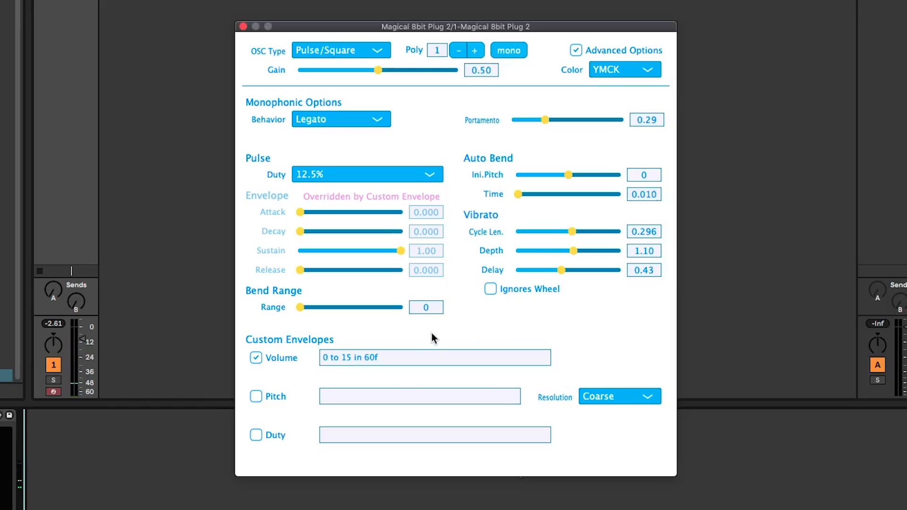
{"action": "left_click", "coordinate": [383, 358]}
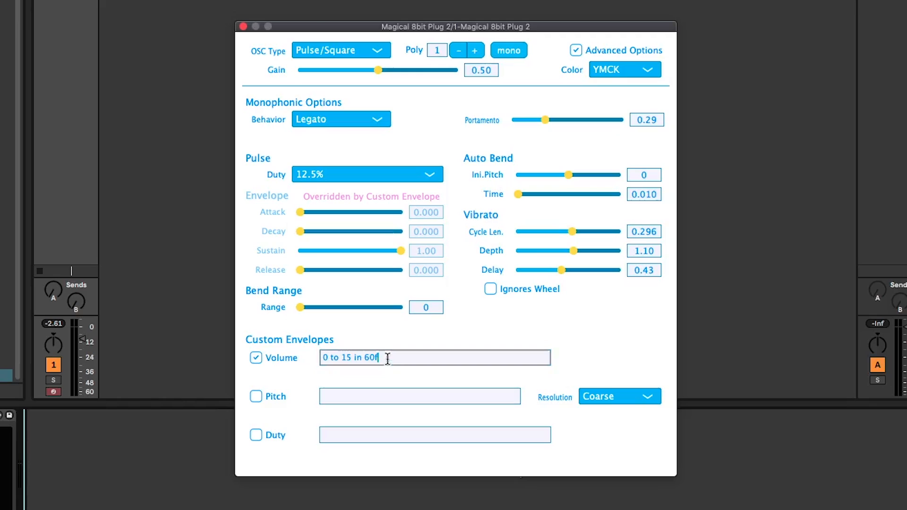
{"action": "type", "text": ","}
{"action": "key", "text": "BackSpace"}
{"action": "key", "text": "BackSpace"}
{"action": "key", "text": "Return"}
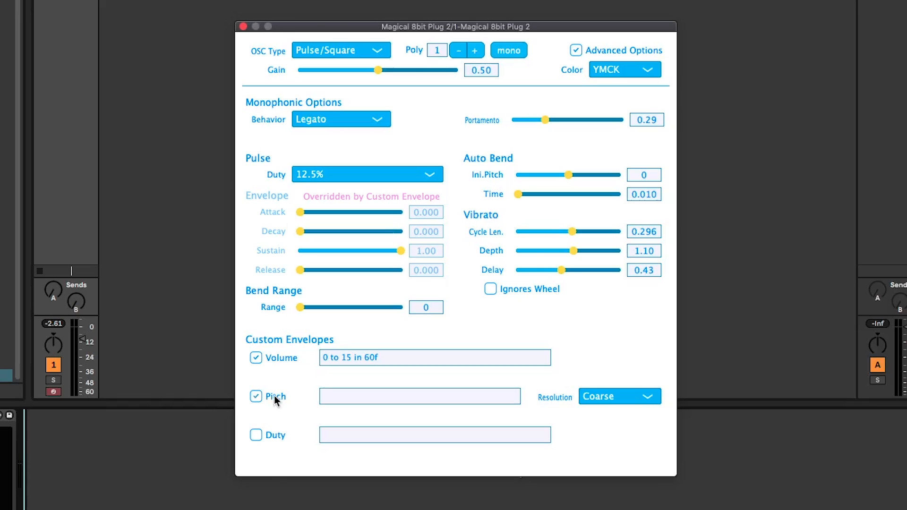
- Switch the custom Pitch and Duty envelopes on and back off
{"action": "left_click", "coordinate": [276, 399]}
{"action": "left_click", "coordinate": [272, 433]}
{"action": "left_click", "coordinate": [279, 433]}
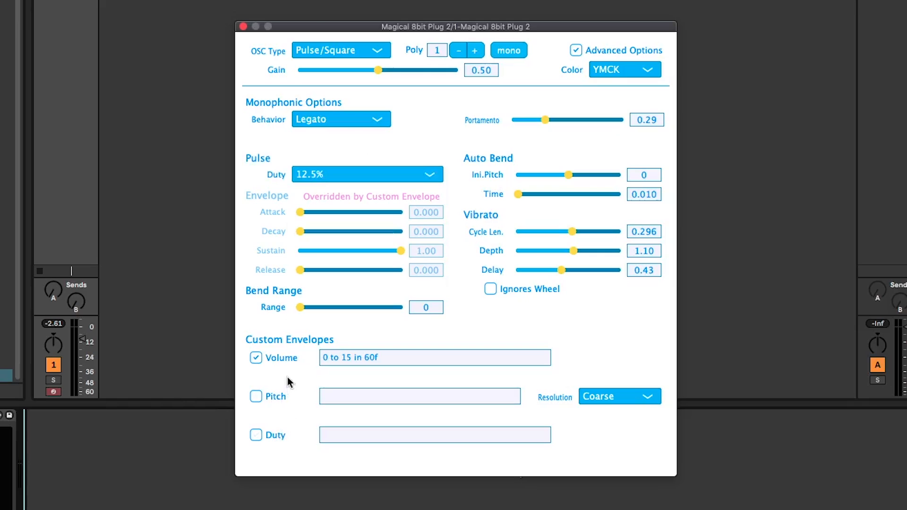